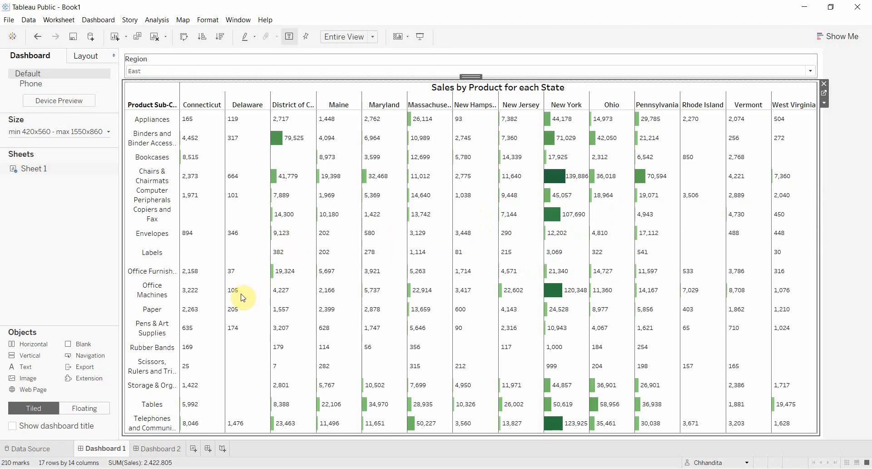
Go from Dashboard 1 to its source worksheet, Sheet 1, and clear the title header selection
mouse_move(272, 309)
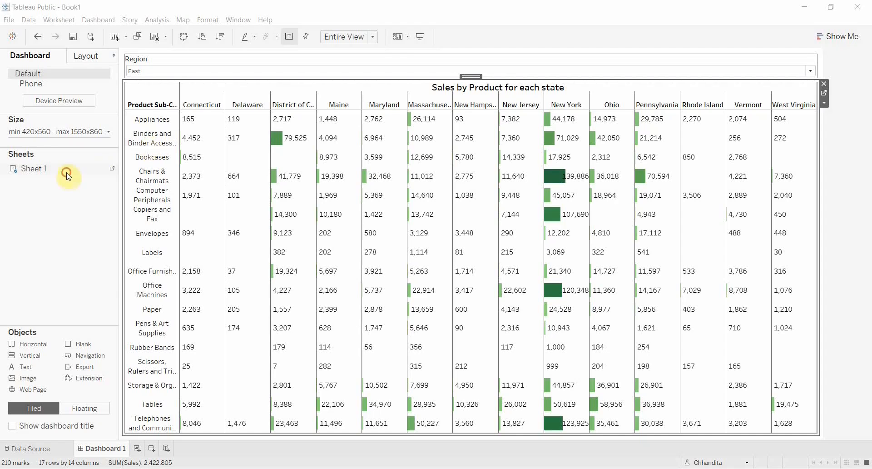
left_click(111, 169)
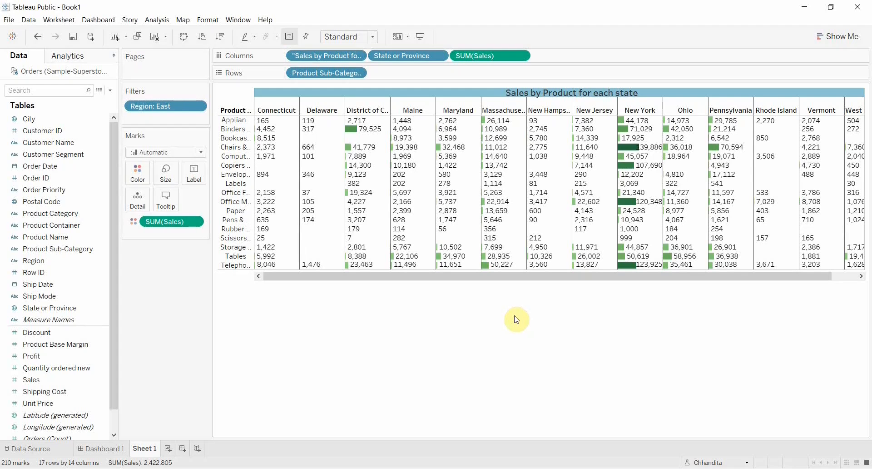
left_click(516, 319)
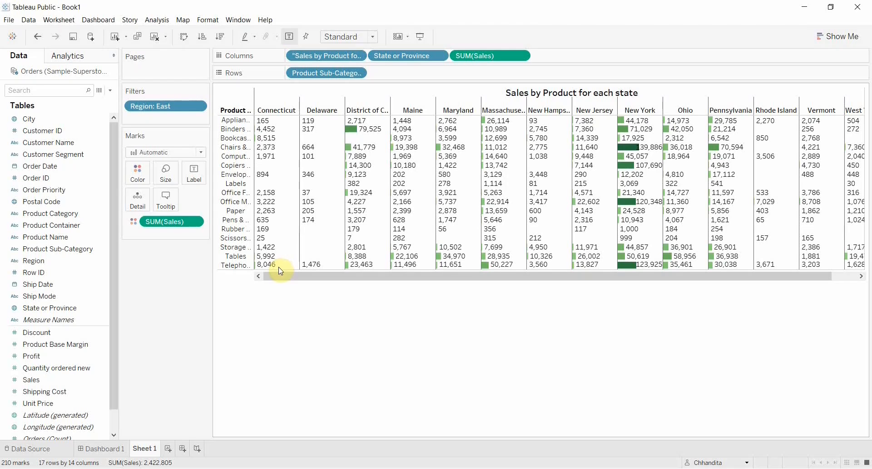
Create a calculated field named "Max Sales Value" and move its editor higher over the worksheet
mouse_move(276, 269)
mouse_move(263, 149)
left_click(110, 91)
left_click(98, 101)
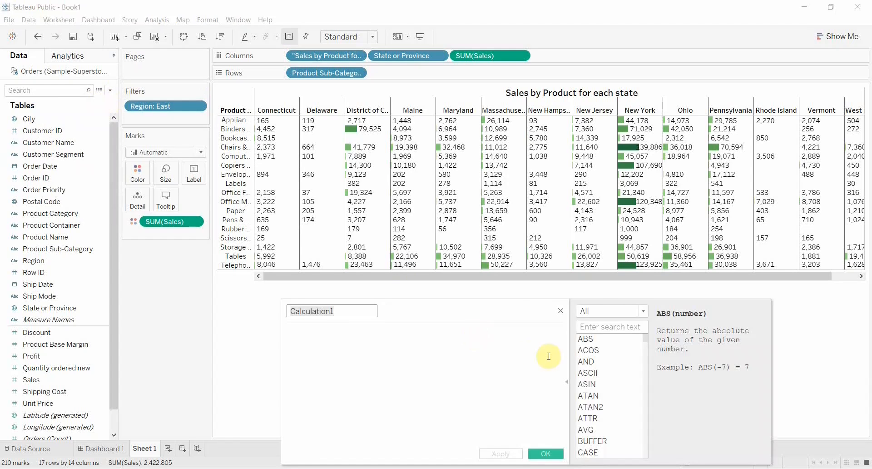
type("Max ")
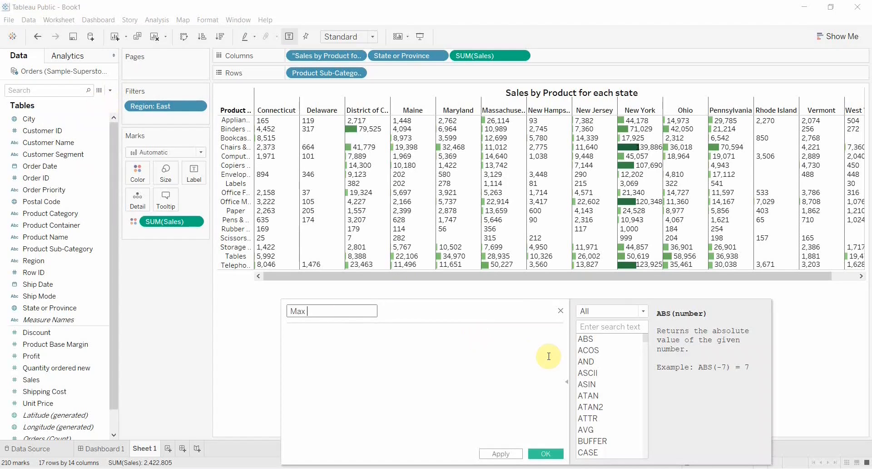
type("Slaes")
key("BackSpace")
key("BackSpace")
type("ales Value")
left_click_drag(511, 306, 482, 256)
Enter the formula {Fixed [State or Province],[Product Sub-Category]:sum([Sales])} in the Max Sales Value calculation
left_click(403, 311)
type("{Fixe")
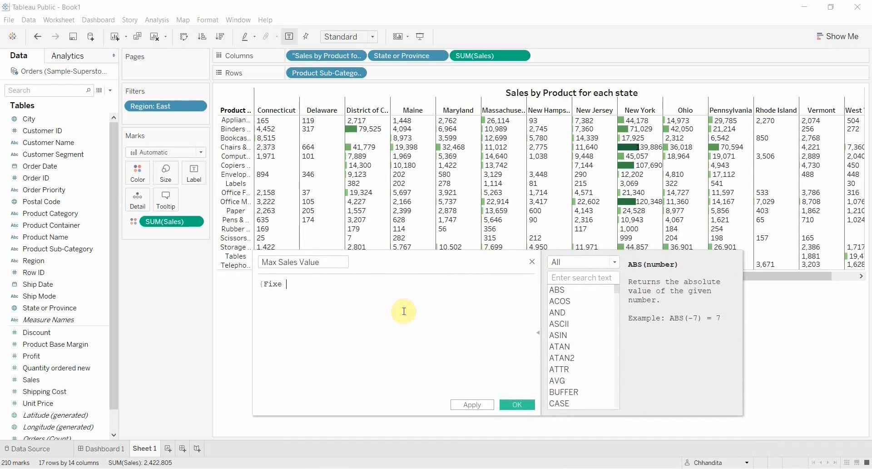
key("BackSpace")
type("d")
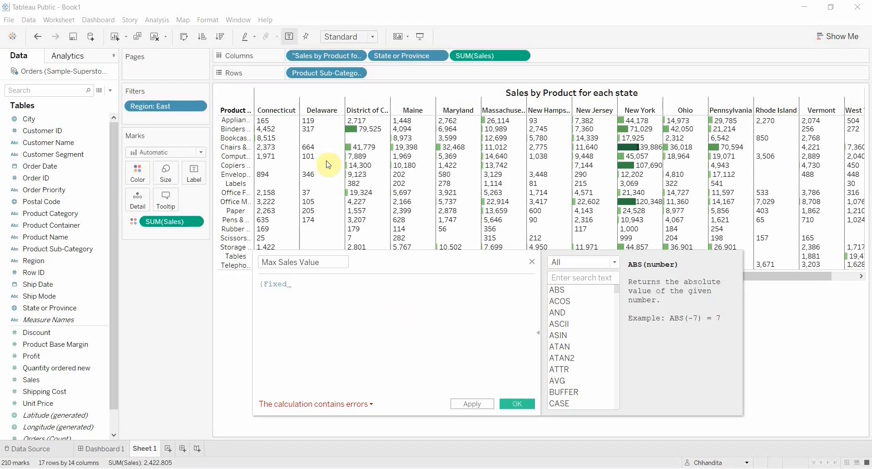
left_click_drag(397, 58, 318, 311)
type(",")
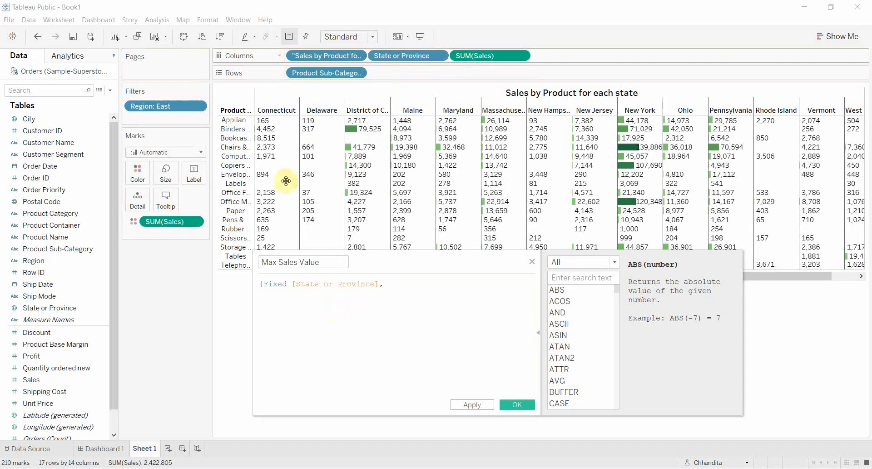
left_click_drag(303, 72, 435, 315)
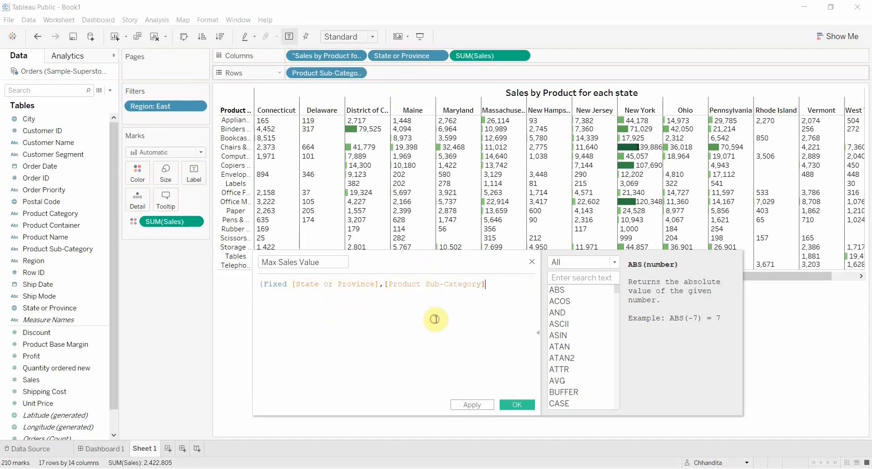
type(":sum(")
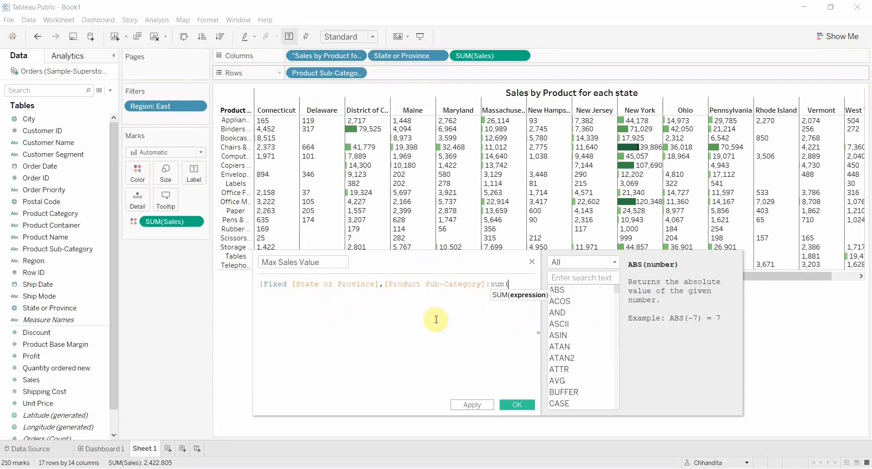
type("Sal")
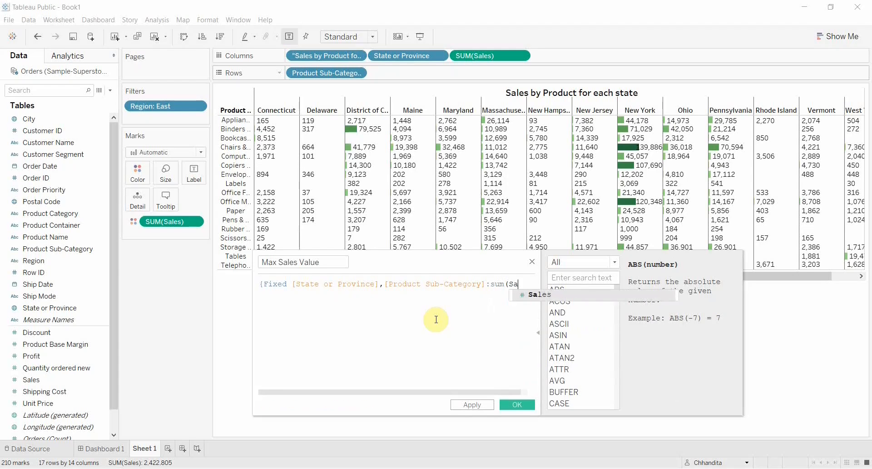
left_click(523, 299)
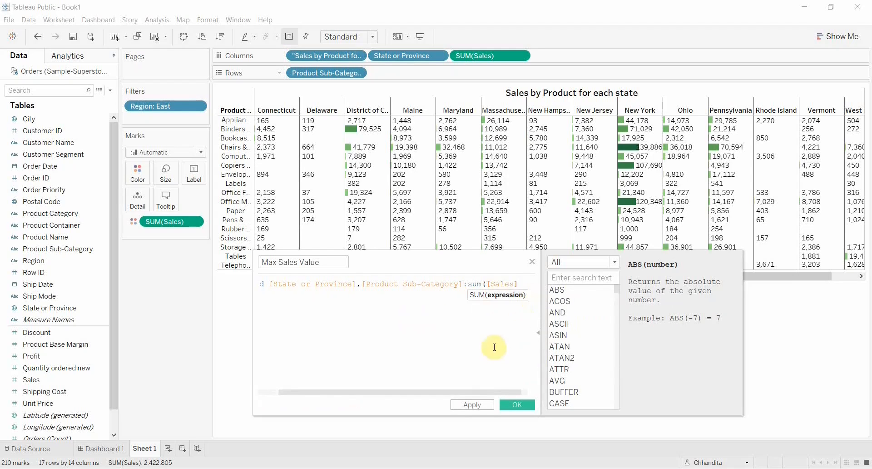
type("))")
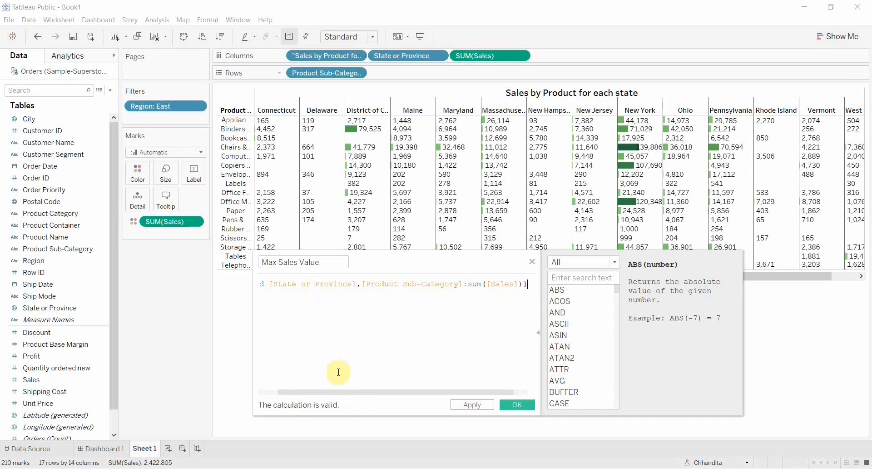
Wrap the existing expression in {Fixed [State or Province]:max( ... )} and save the Max Sales Value calculation
left_click_drag(341, 391, 289, 391)
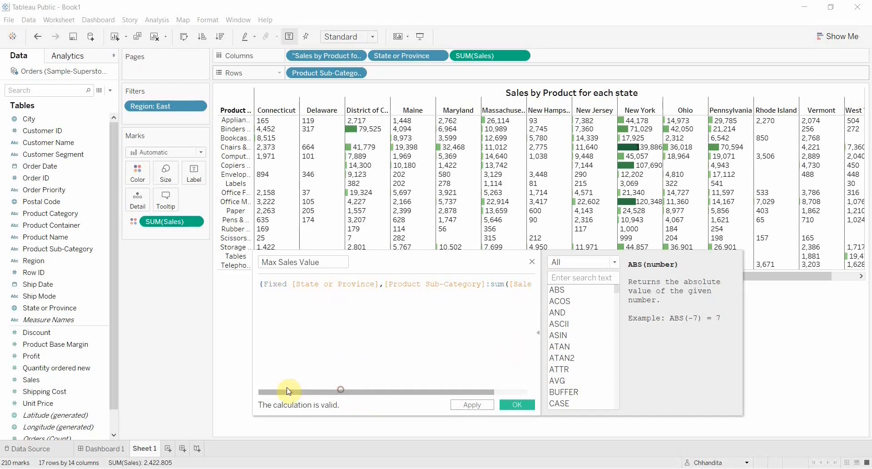
left_click(260, 284)
key("Return")
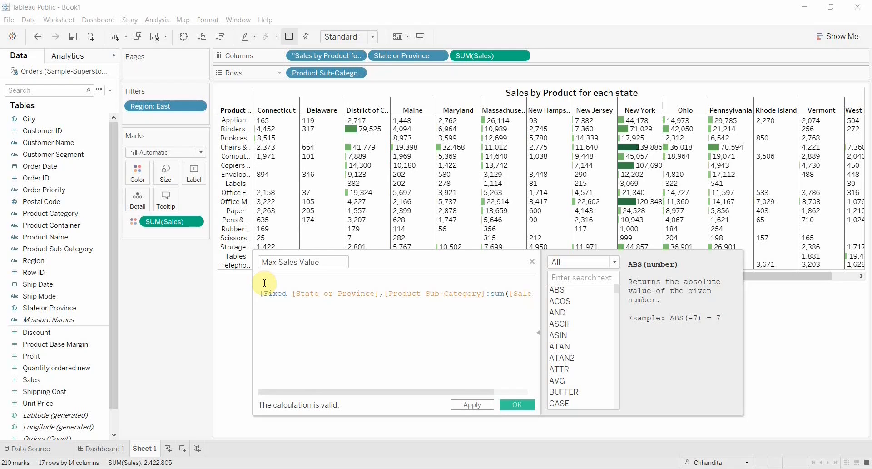
type("{Fixed")
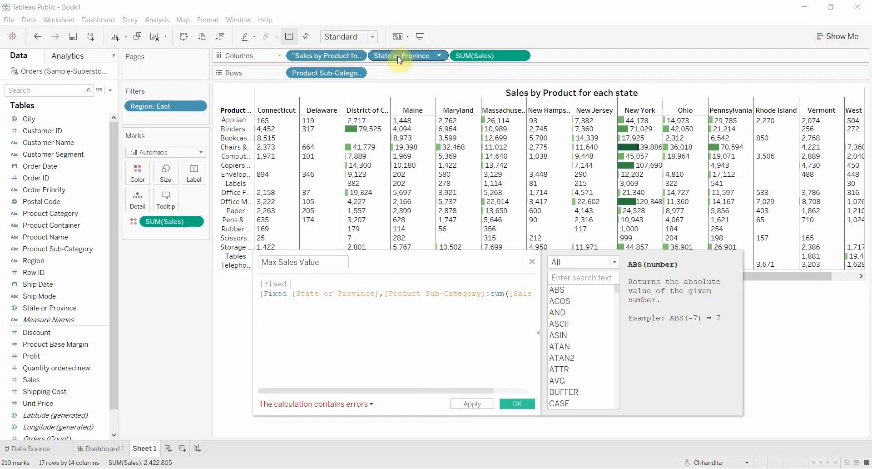
left_click_drag(391, 55, 316, 286)
type(":max (")
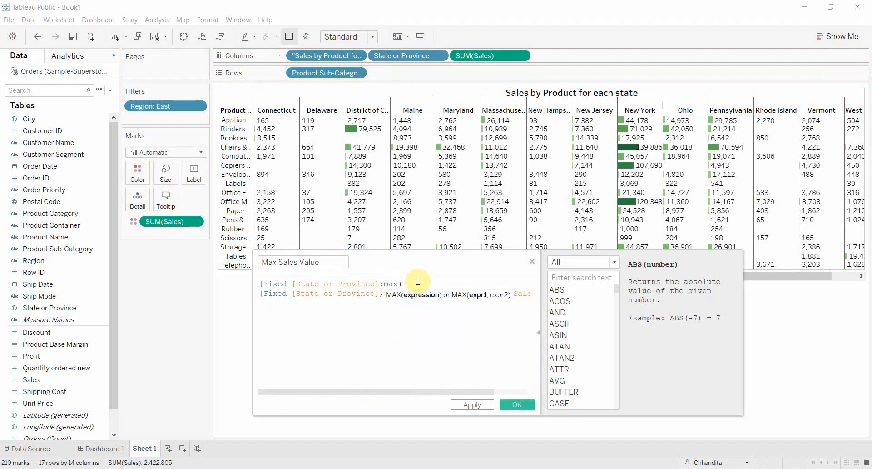
left_click(373, 387)
left_click(466, 382)
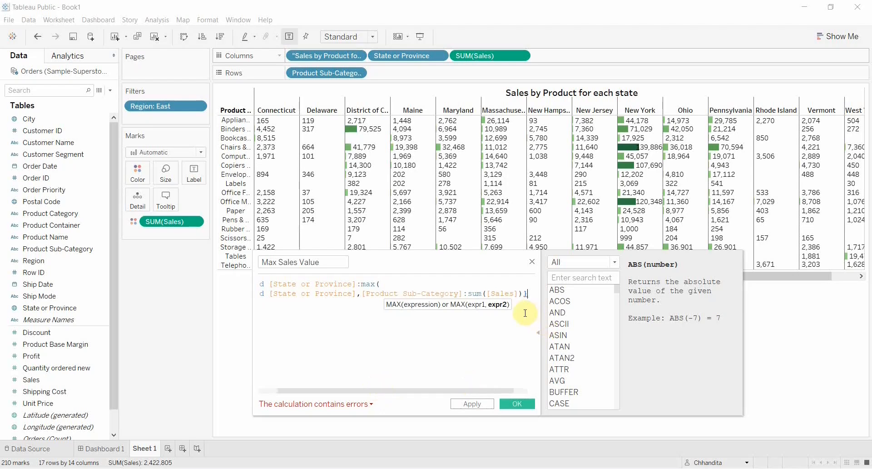
type(")}")
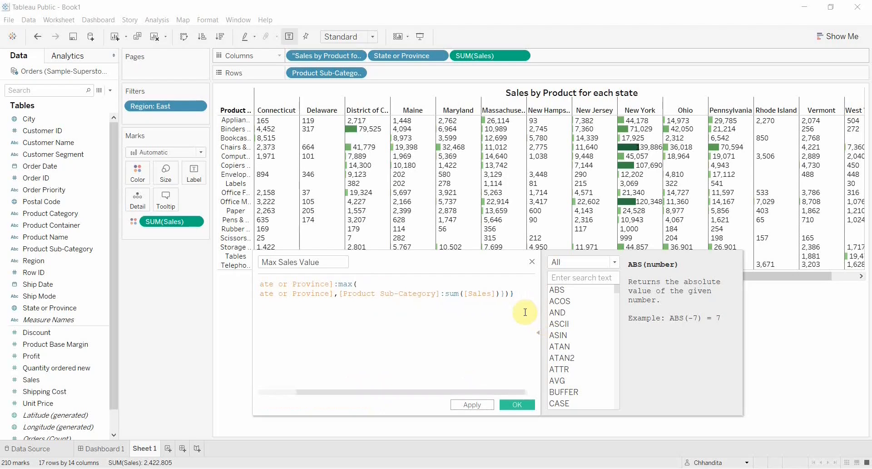
left_click_drag(436, 390, 313, 403)
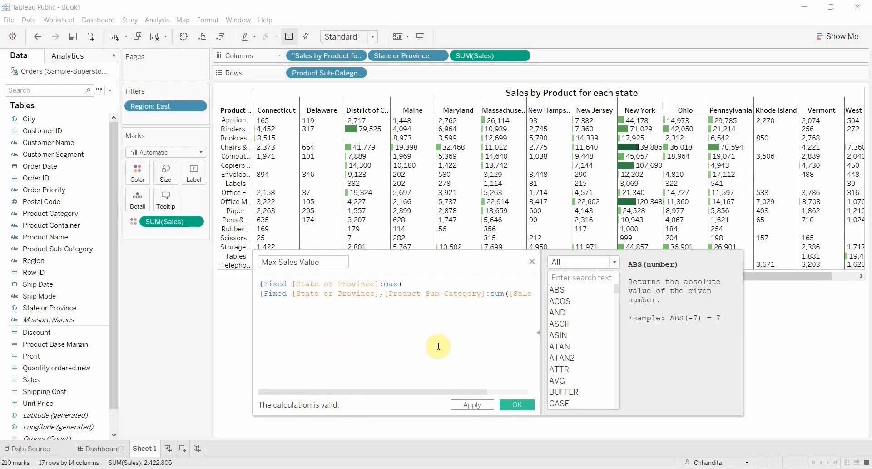
left_click(485, 405)
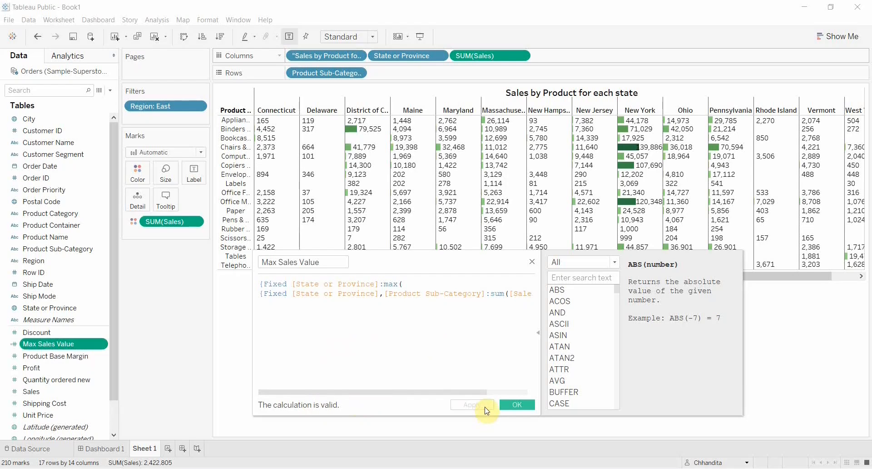
left_click(508, 405)
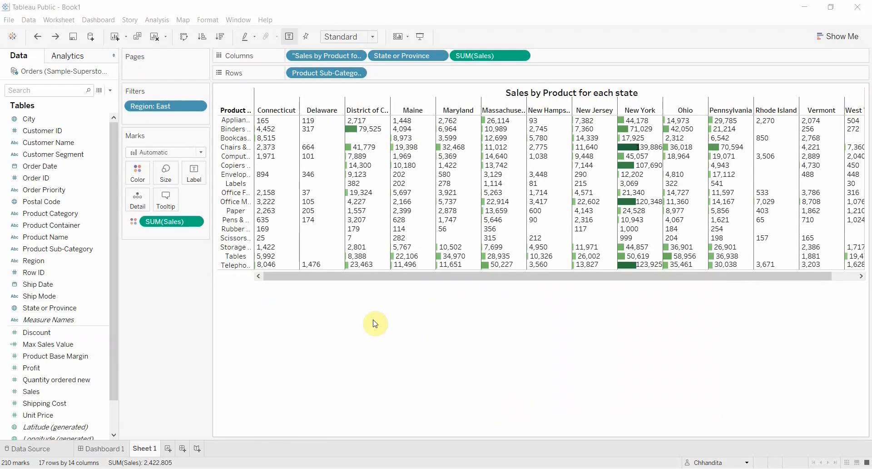
Rearrange the view without the title field, placing State or Province before Product Sub-Category as rows, and Max Sales Value beside Sales as columns
left_click_drag(342, 56, 172, 288)
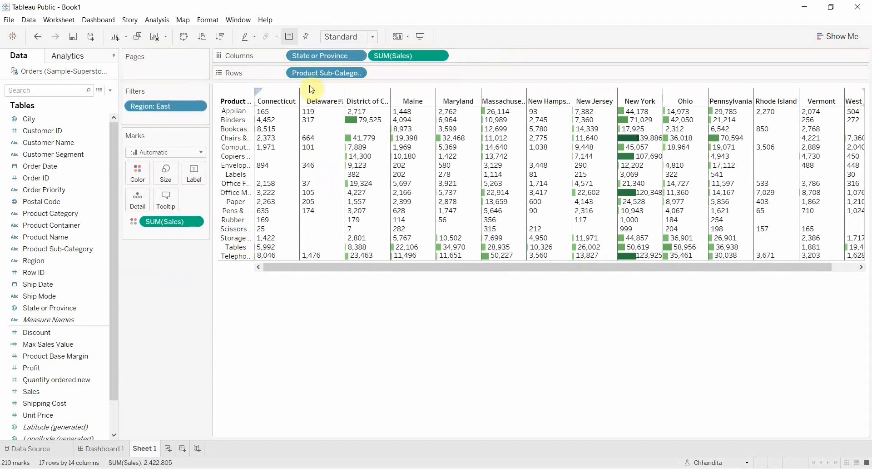
left_click_drag(312, 61, 296, 74)
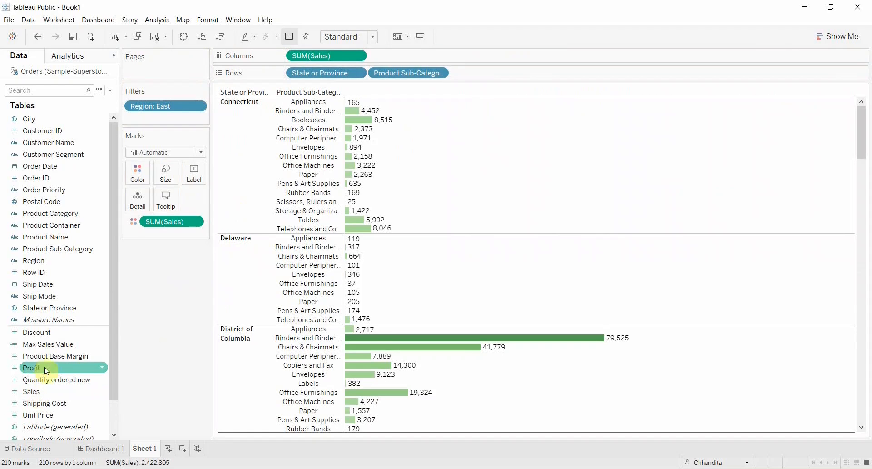
left_click_drag(48, 347, 400, 69)
Remove Sales from the marks' colour and convert the view to a text table comparing Max Sales Value with Sales
left_click_drag(163, 239, 122, 383)
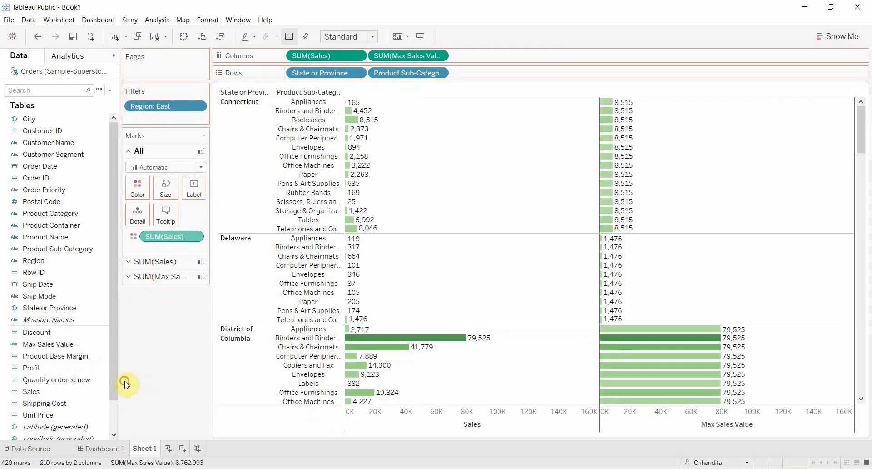
left_click(837, 36)
left_click(776, 78)
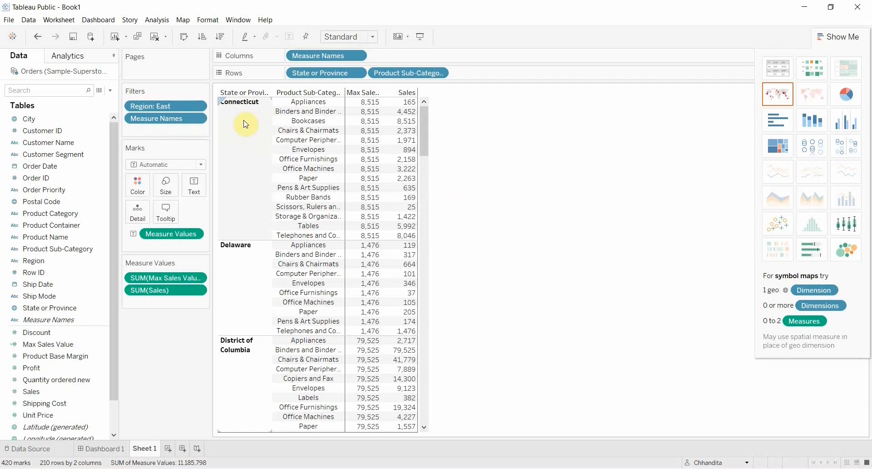
mouse_move(355, 126)
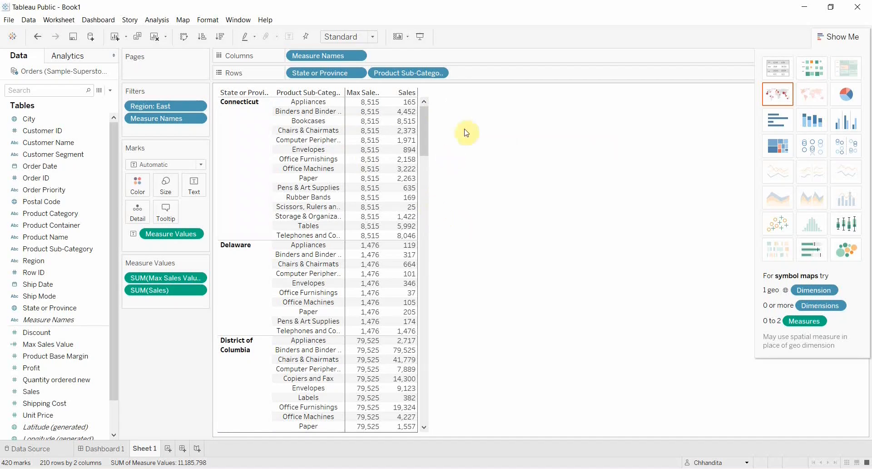
mouse_move(407, 106)
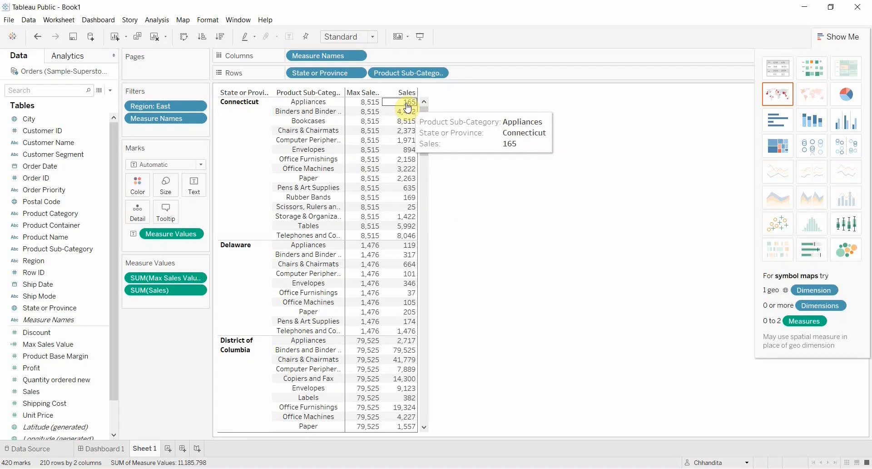
mouse_move(366, 105)
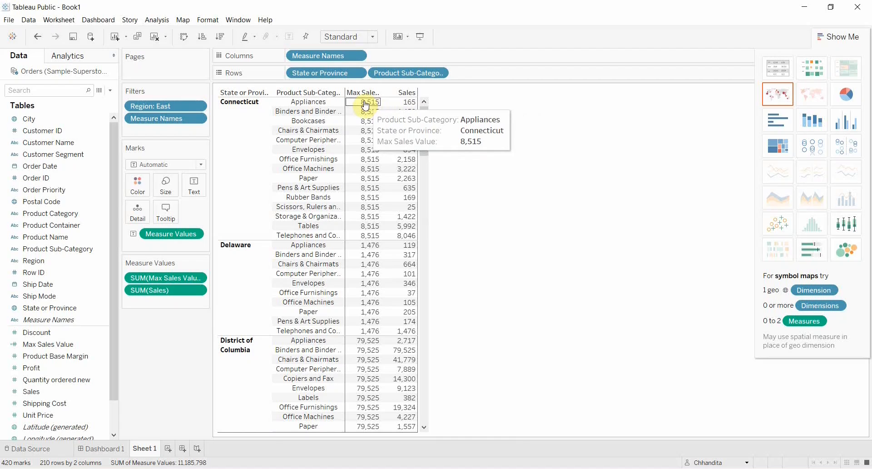
mouse_move(363, 144)
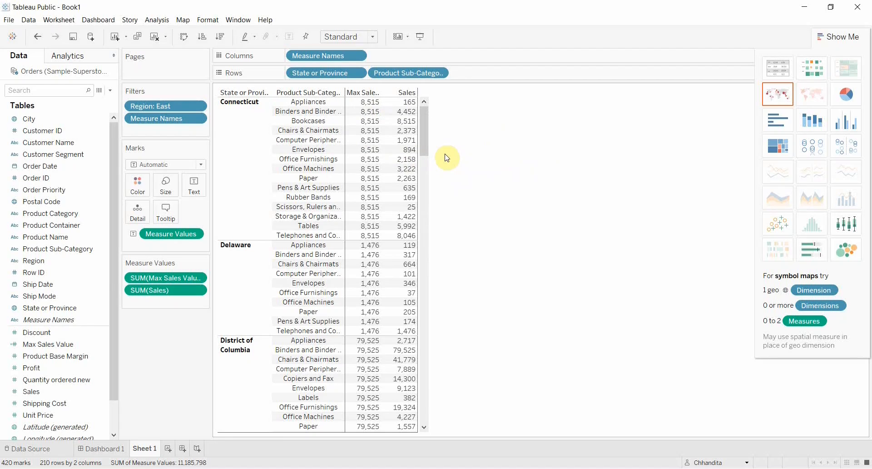
Create a calculated field named Bar Size with the formula [Sales]/[Max Sales Value] and save it
left_click(110, 91)
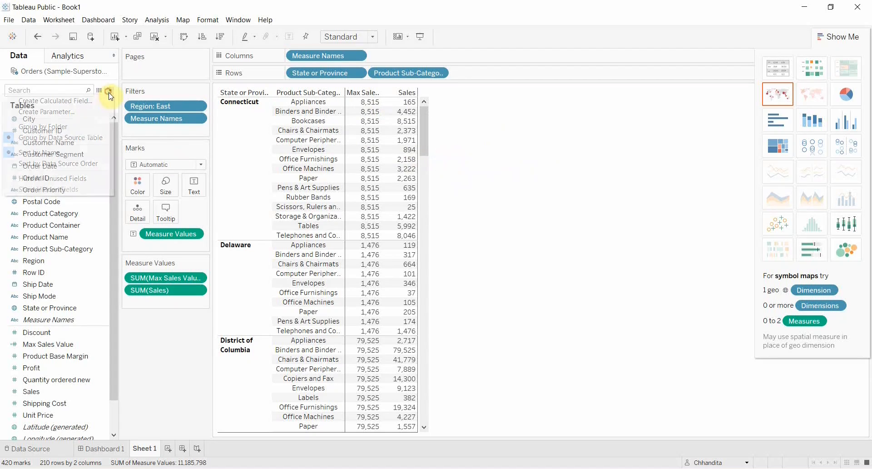
left_click(93, 100)
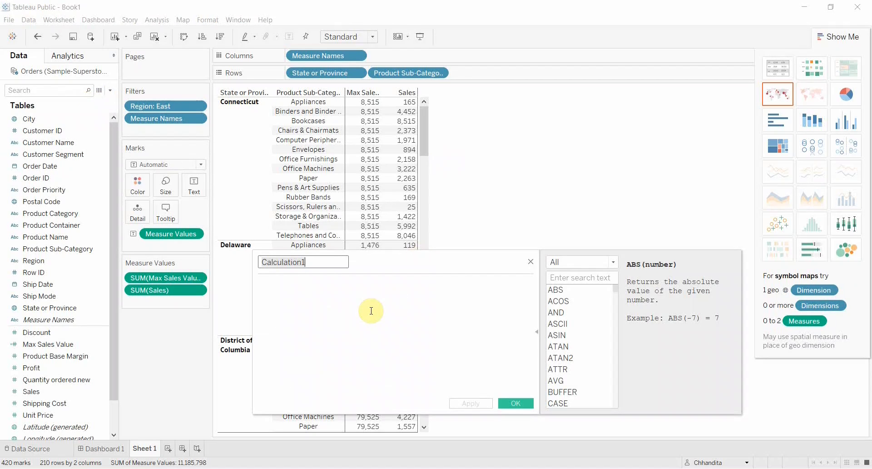
type("Bar Size")
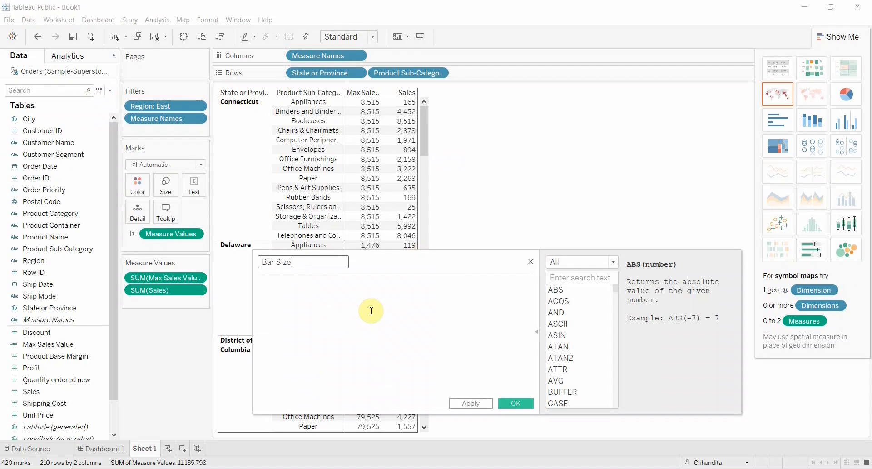
left_click(371, 311)
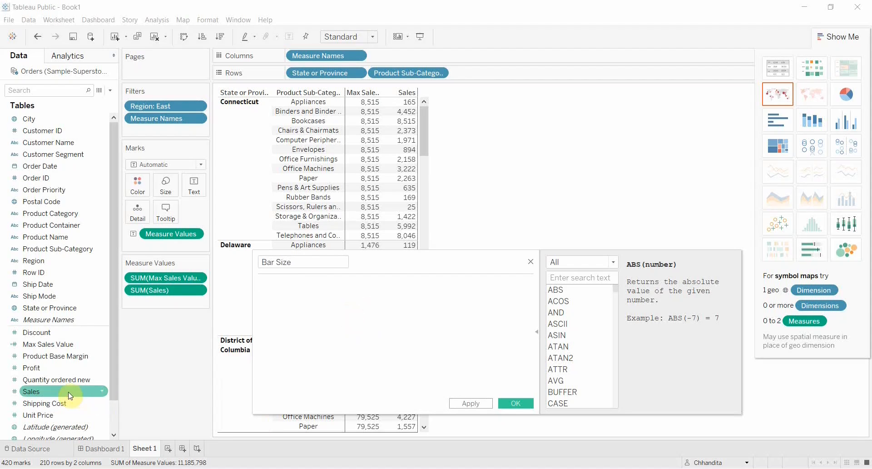
left_click_drag(67, 391, 333, 302)
type("/")
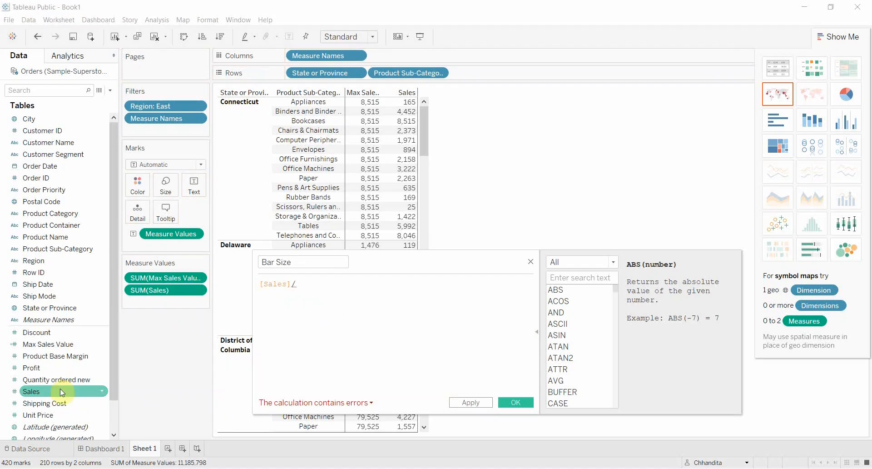
left_click_drag(48, 344, 372, 313)
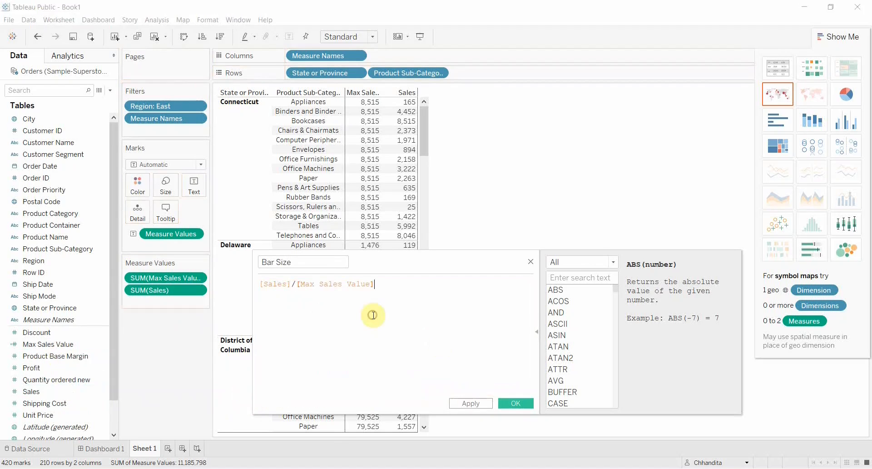
left_click(473, 403)
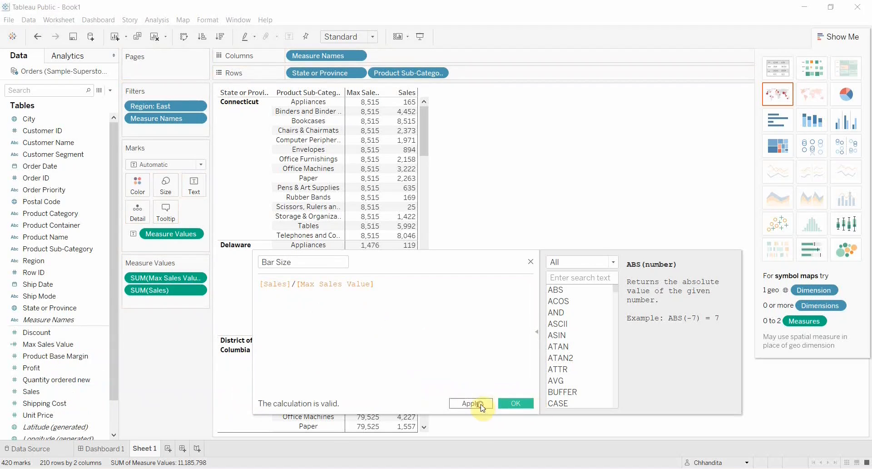
left_click(522, 403)
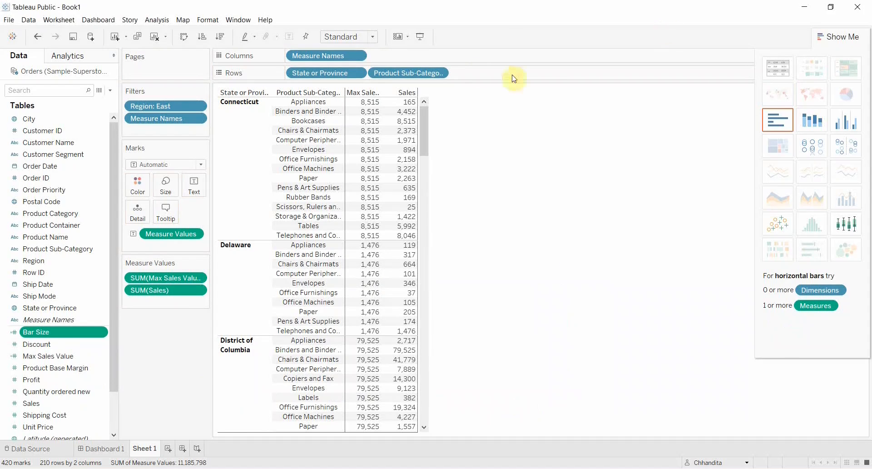
Remove Measure Names and Max Sales Value from the view and move State or Province from rows to columns
left_click_drag(347, 56, 162, 383)
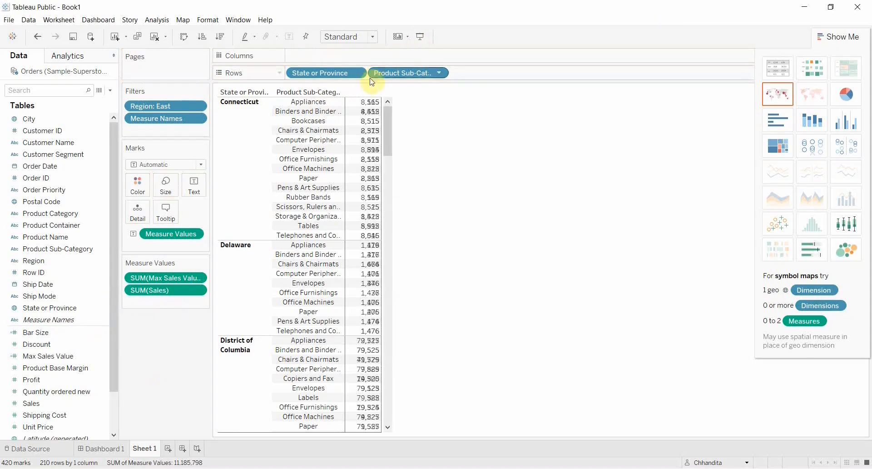
left_click_drag(344, 74, 342, 63)
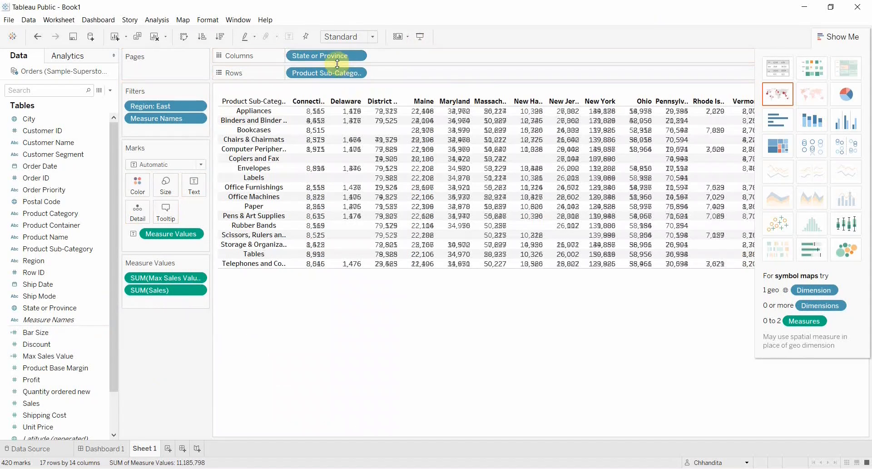
left_click_drag(154, 278, 123, 380)
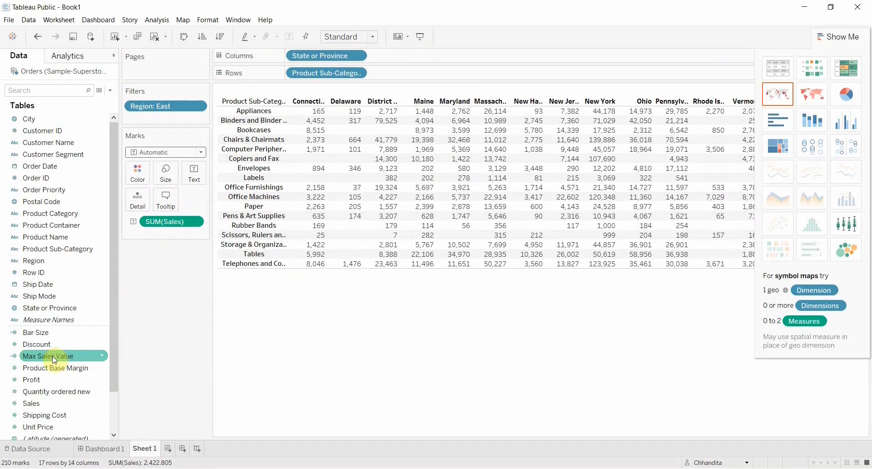
Add Bar Size to the columns beside State or Province, close the chart suggestions, and hide the Bar Size axis header
left_click_drag(59, 333, 401, 57)
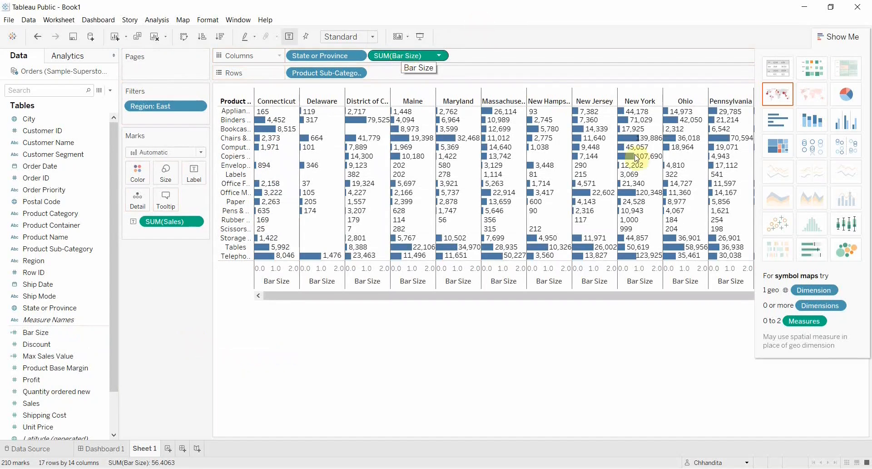
left_click(844, 40)
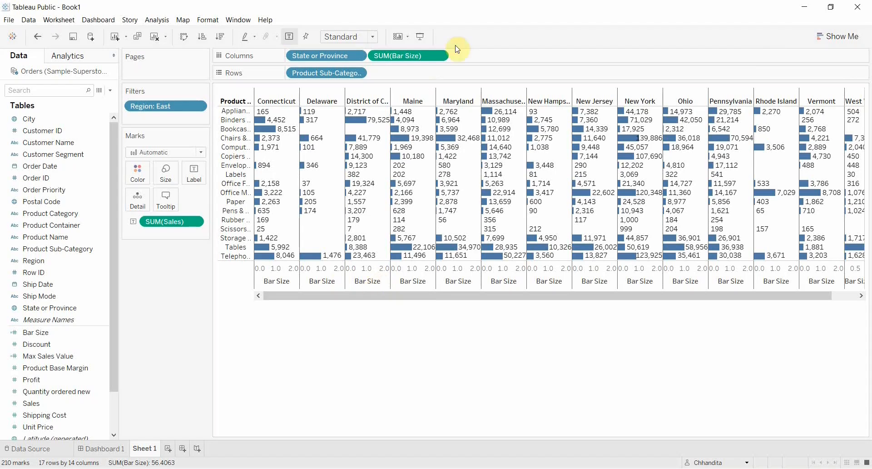
right_click(370, 285)
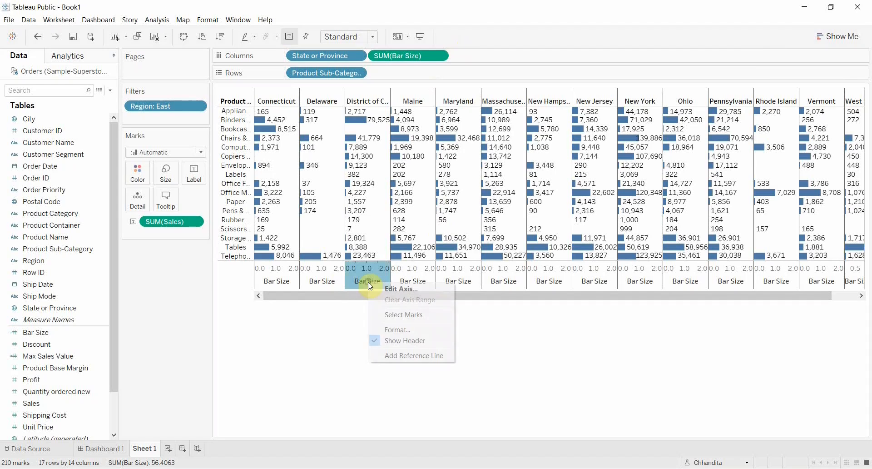
left_click(396, 343)
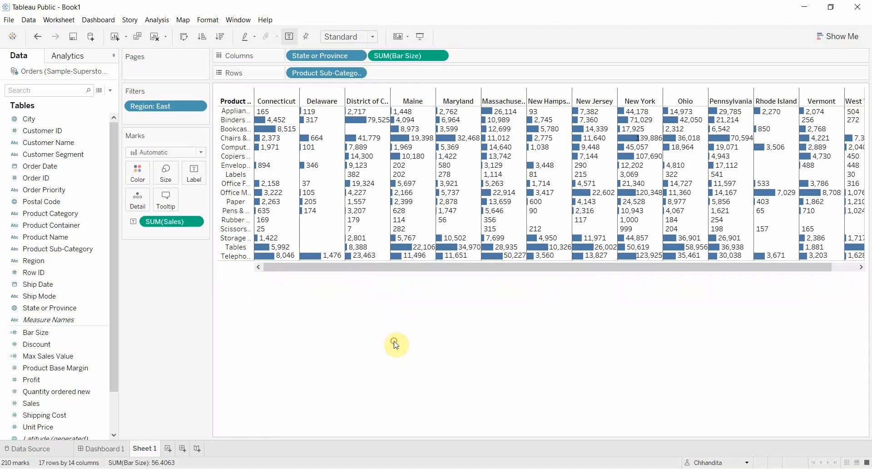
Colour the bars by the Bar Size field
left_click(50, 359)
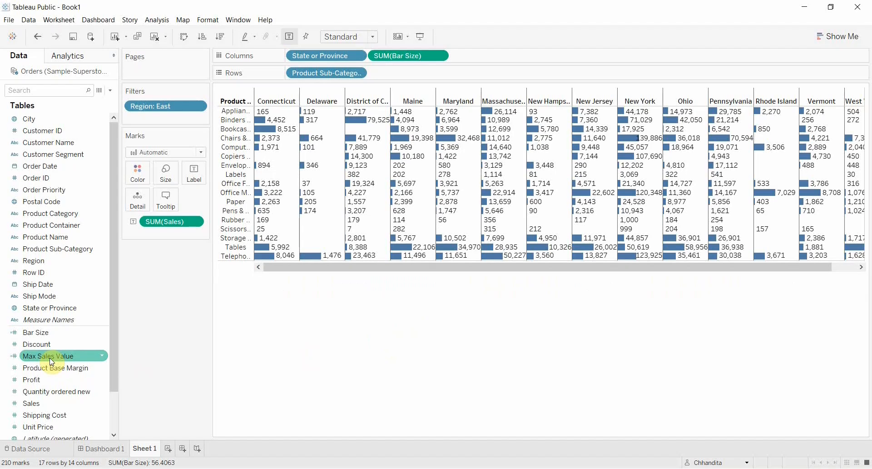
left_click(42, 333)
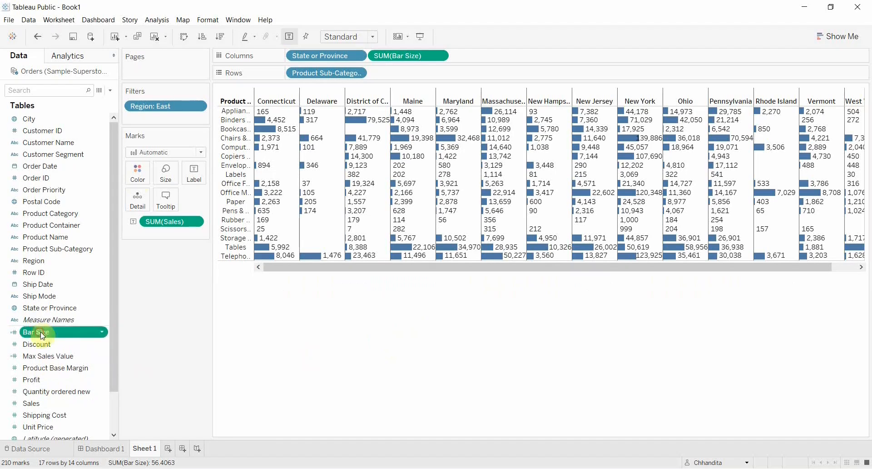
left_click_drag(43, 335, 137, 176)
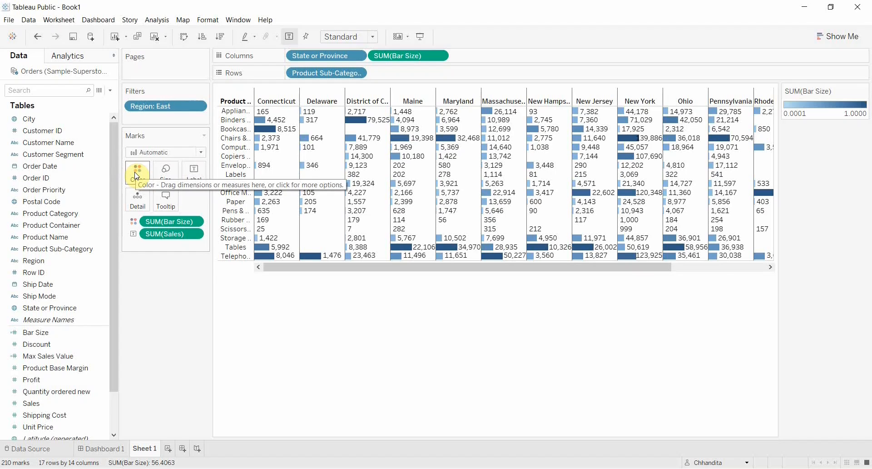
Apply the Green palette to the Bar Size colours and hide the colour legend
left_click(137, 176)
left_click(168, 207)
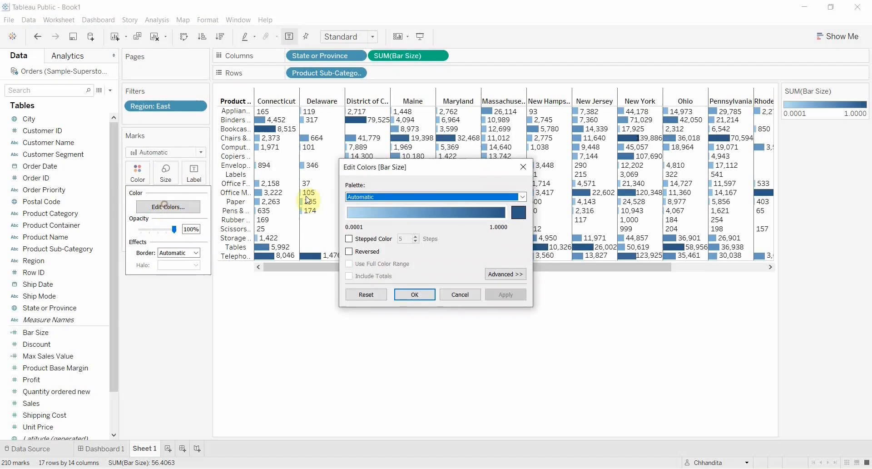
left_click(425, 198)
left_click(387, 239)
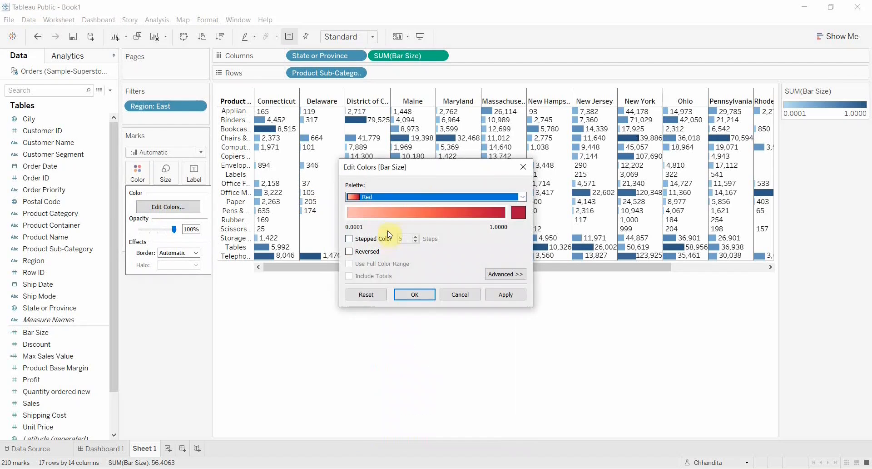
left_click(395, 197)
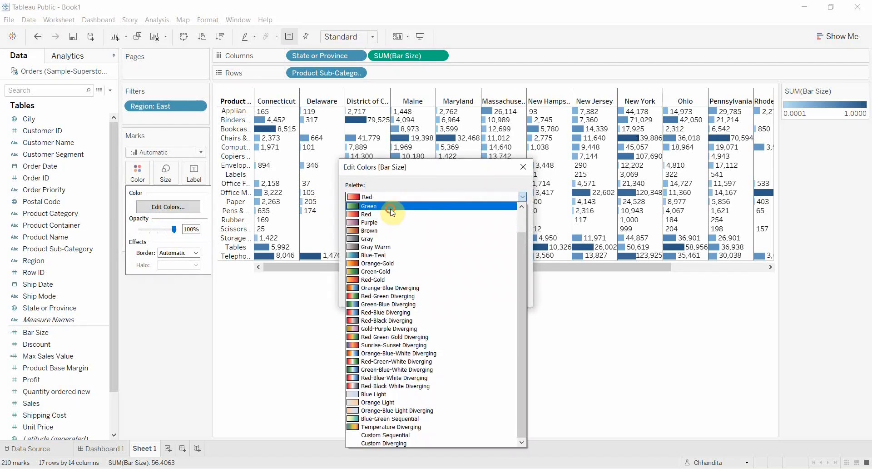
left_click(391, 206)
left_click(505, 295)
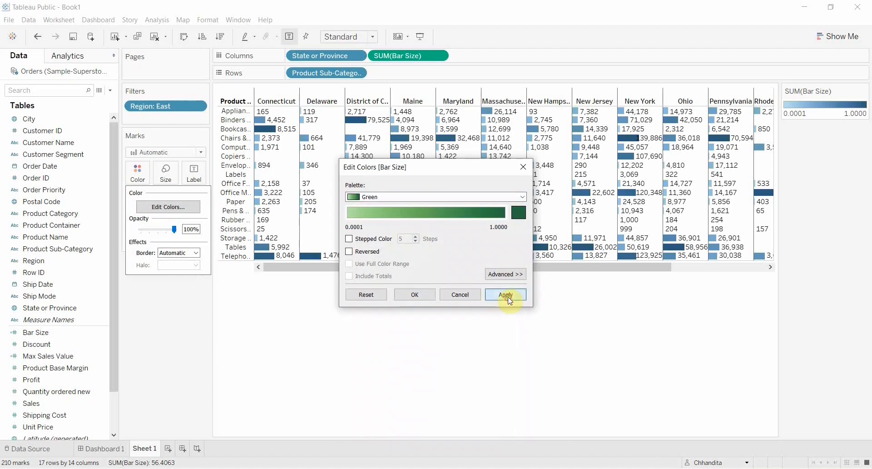
left_click(416, 295)
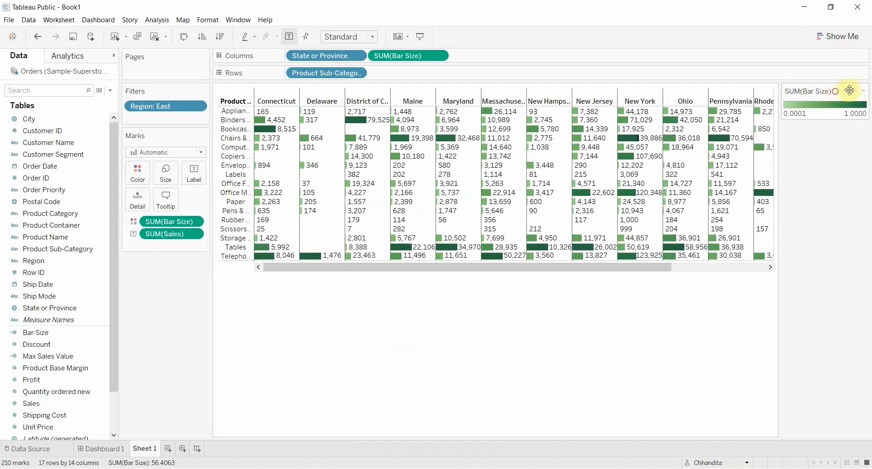
left_click(863, 90)
left_click(823, 151)
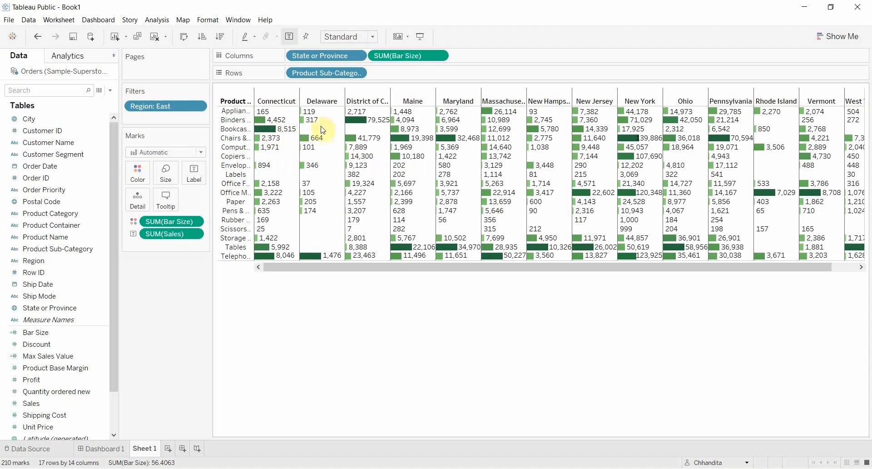
Inspect individual bars' details in the sheet, and open Dashboard 1 to examine the bars by state and product sub-category
mouse_move(308, 264)
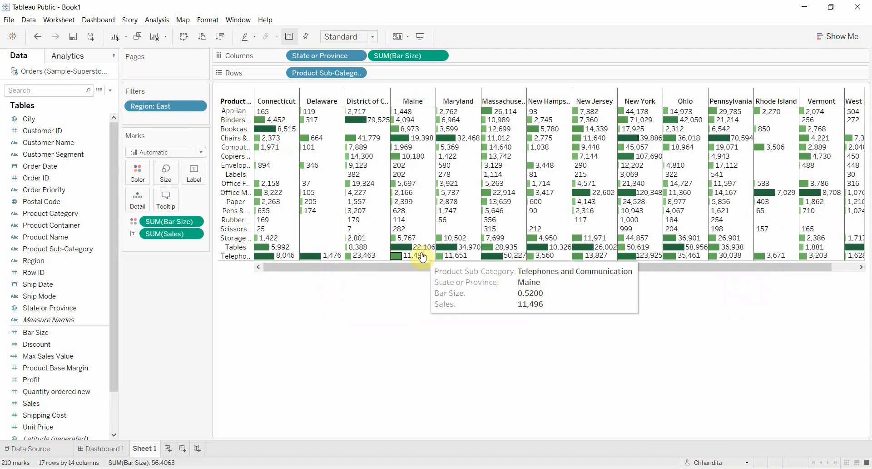
mouse_move(527, 260)
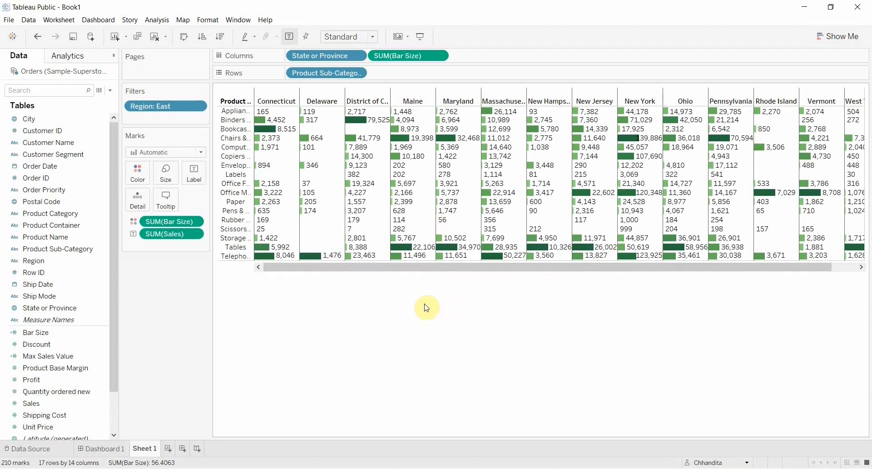
left_click_drag(424, 267, 387, 264)
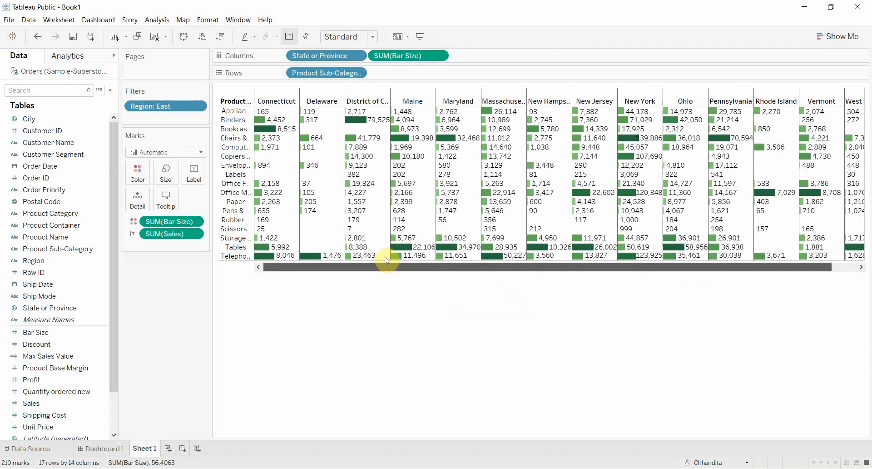
left_click(99, 449)
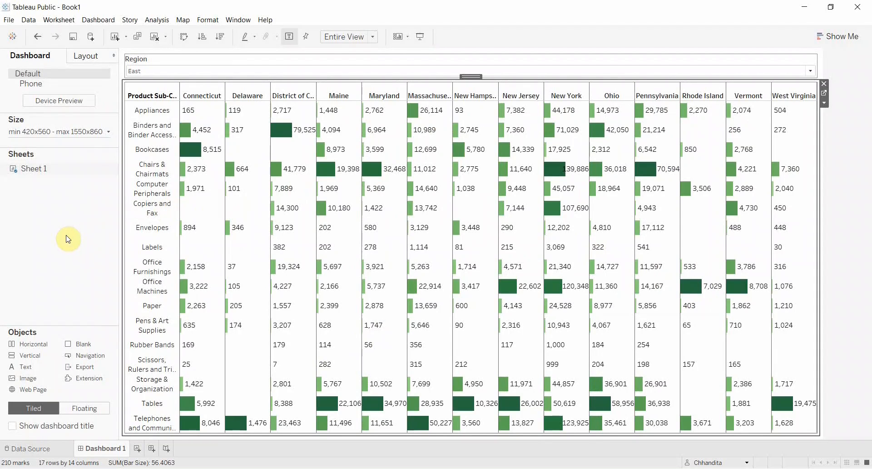
mouse_move(411, 306)
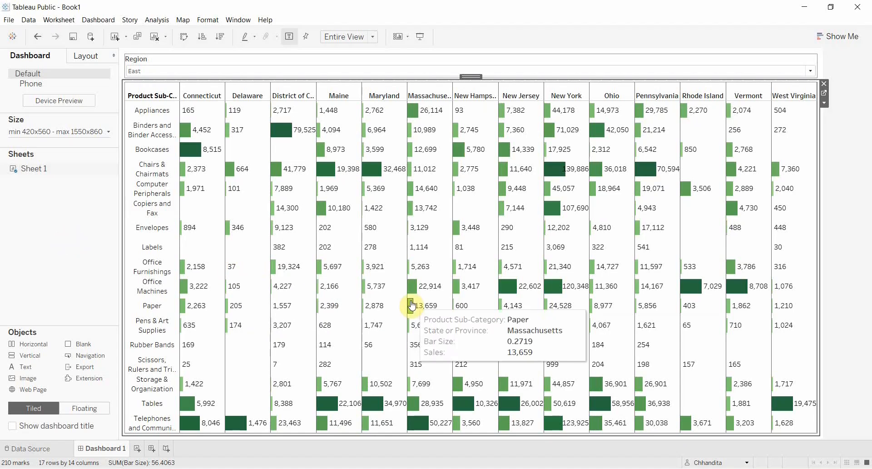